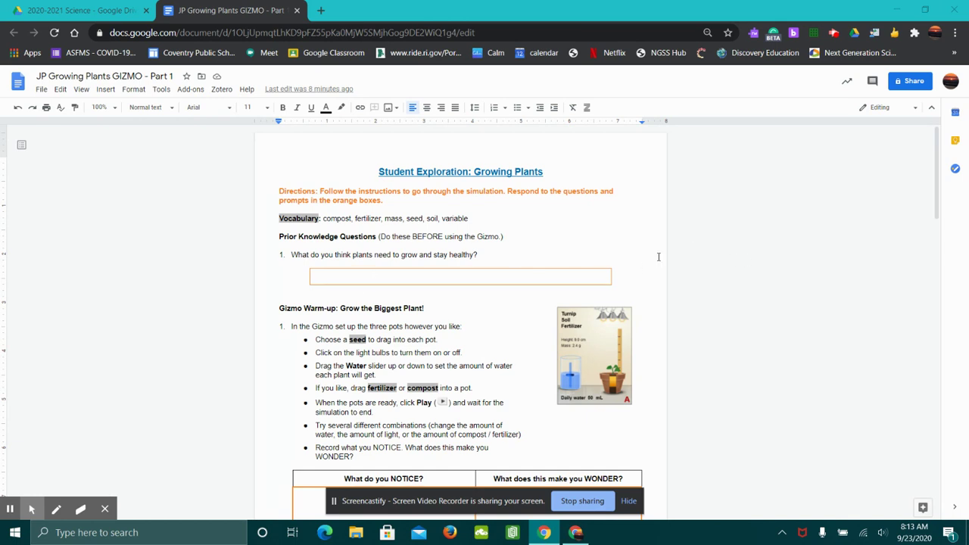
Step: Follow the worksheet title's link and sign in to Gizmos with the account username and password
scroll(661, 257, "down", 2)
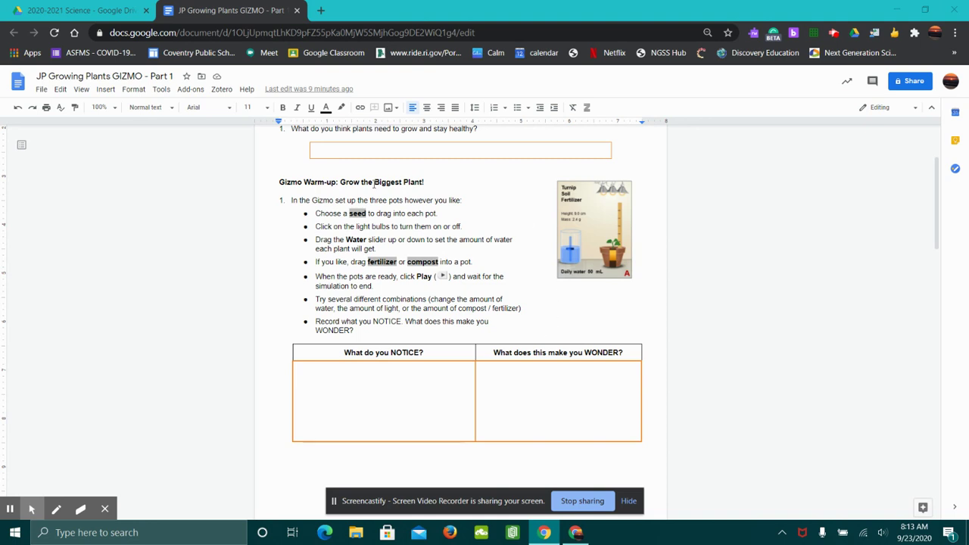
scroll(569, 330, "up", 3)
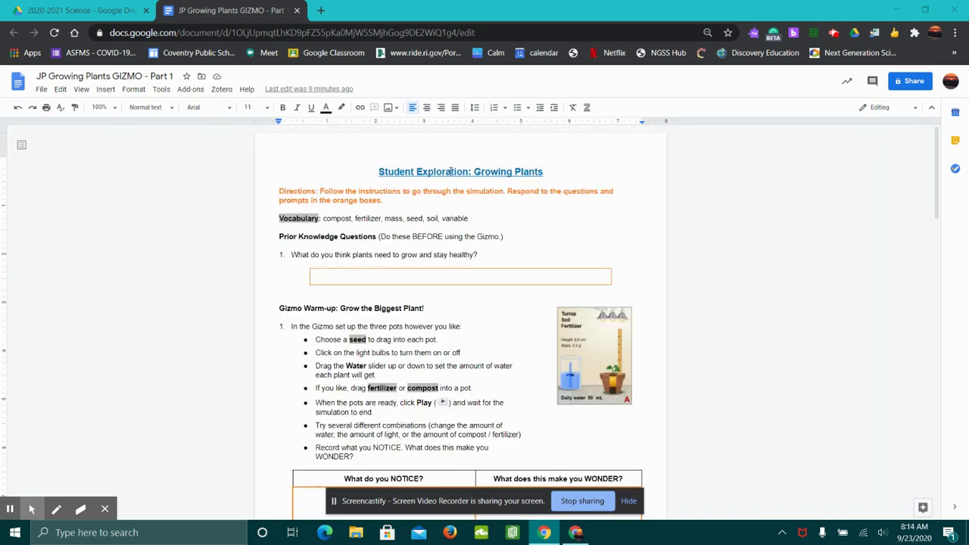
left_click(449, 172)
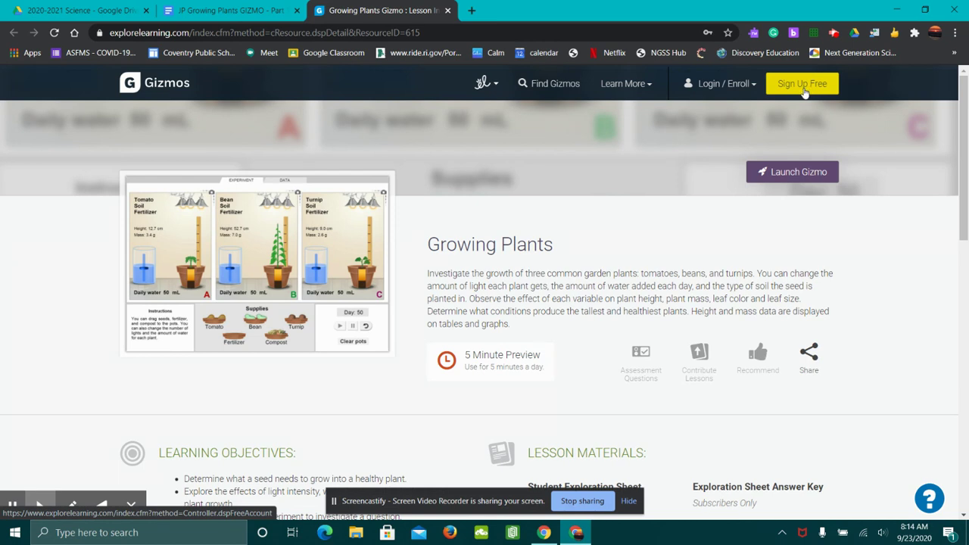
left_click(710, 88)
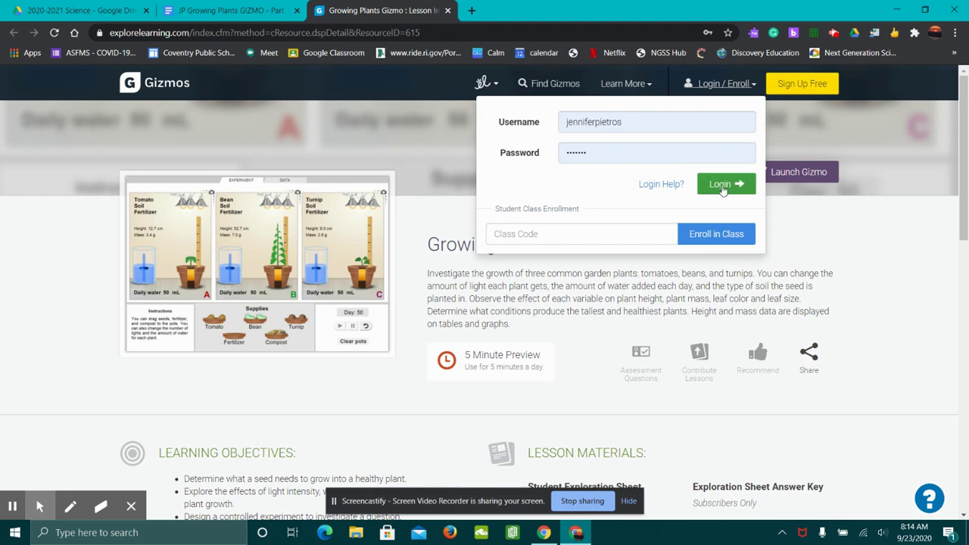
left_click(723, 186)
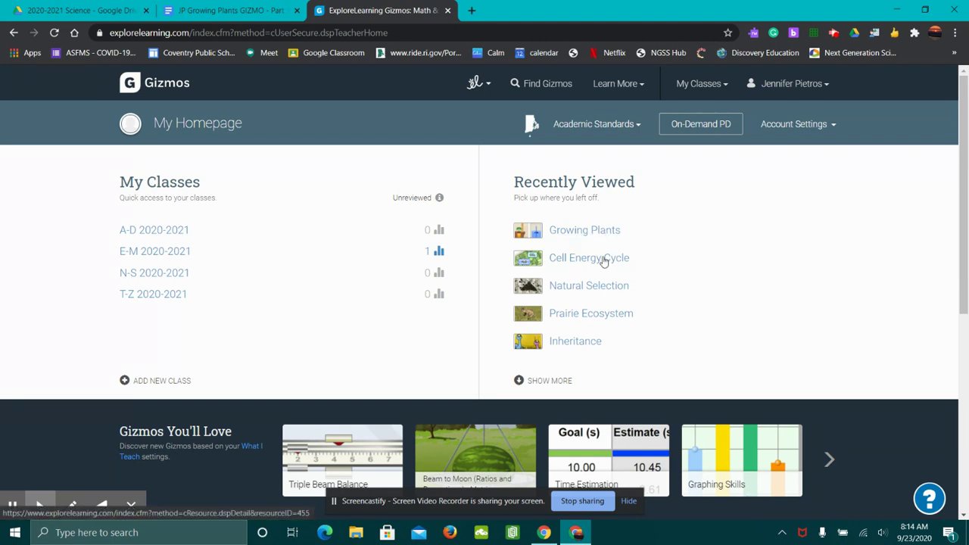
Step: Launch the Growing Plants Gizmo from Recently Viewed, showing three empty pots at 50 mL water
left_click(574, 231)
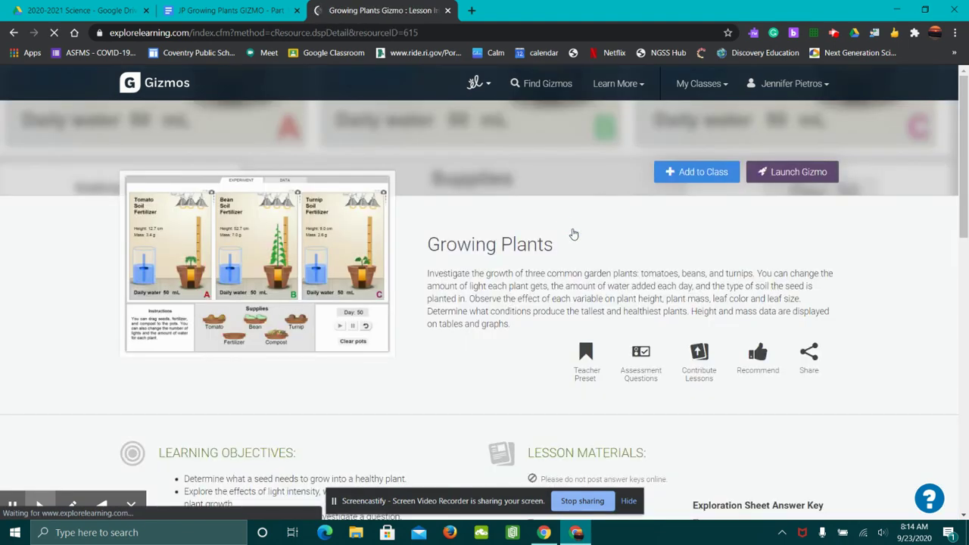
mouse_move(357, 215)
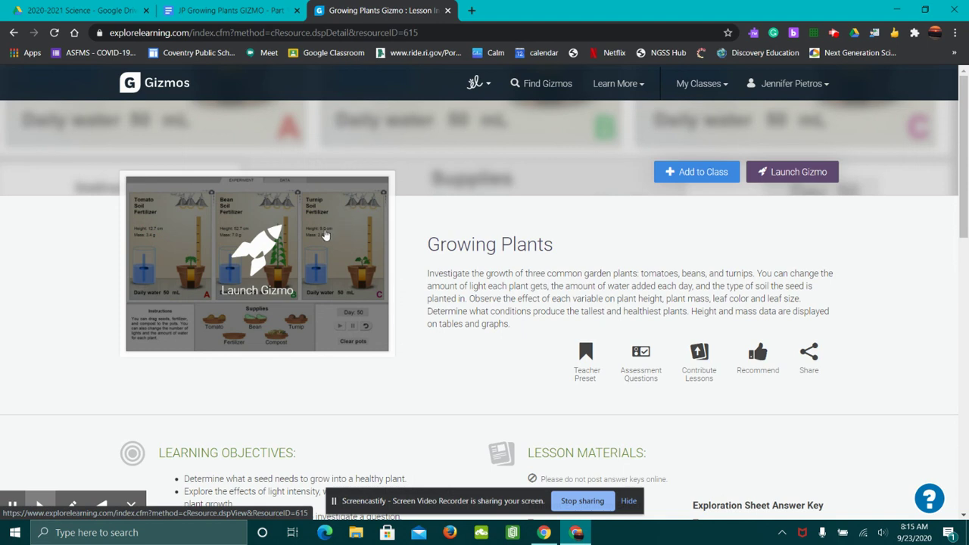
left_click(269, 264)
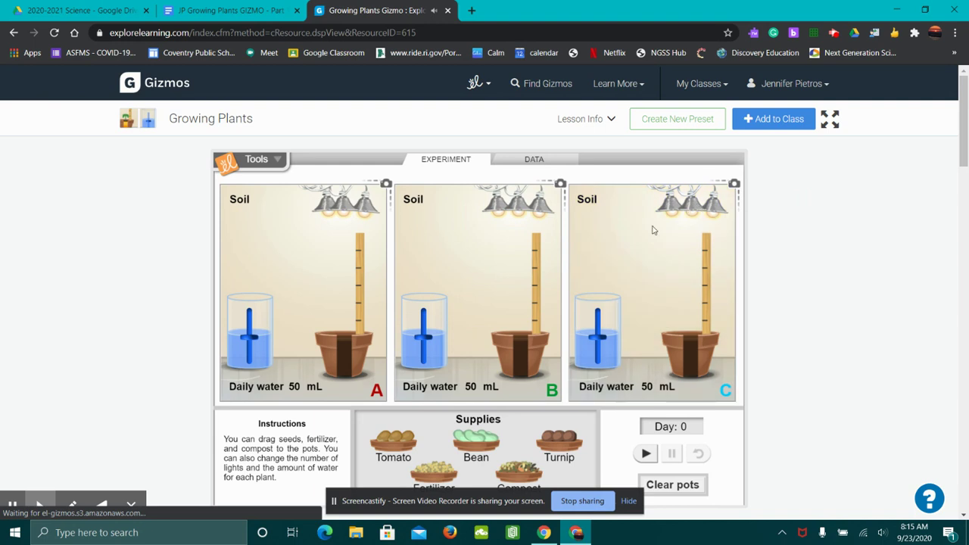
mouse_move(260, 353)
left_mouse_down()
mouse_move(253, 322)
mouse_move(246, 364)
mouse_move(246, 315)
mouse_move(250, 342)
left_mouse_up()
scroll(828, 325, "down", 1)
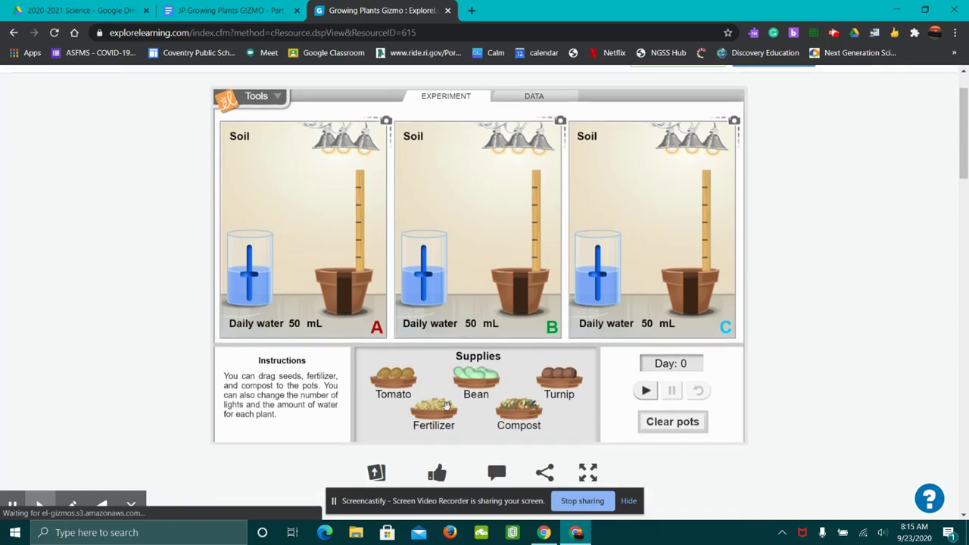
left_click(375, 326)
left_click_drag(416, 415, 311, 225)
left_click_drag(389, 374, 345, 286)
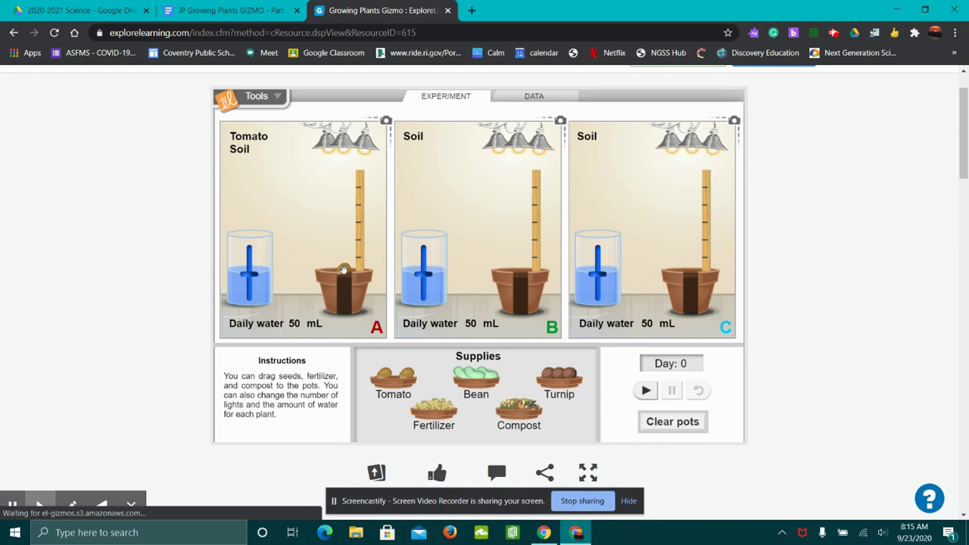
left_click_drag(345, 270, 387, 354)
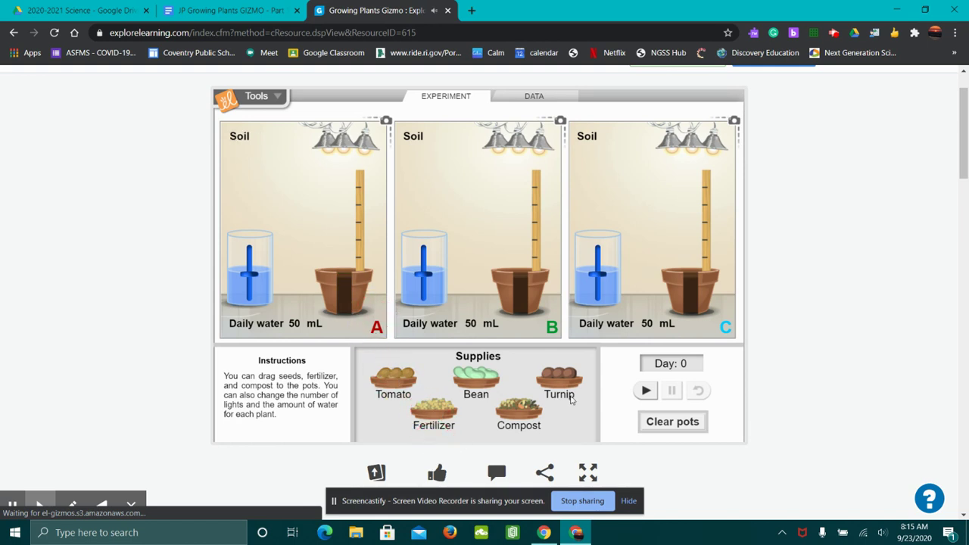
left_click_drag(472, 467, 345, 292)
left_click_drag(434, 409, 351, 276)
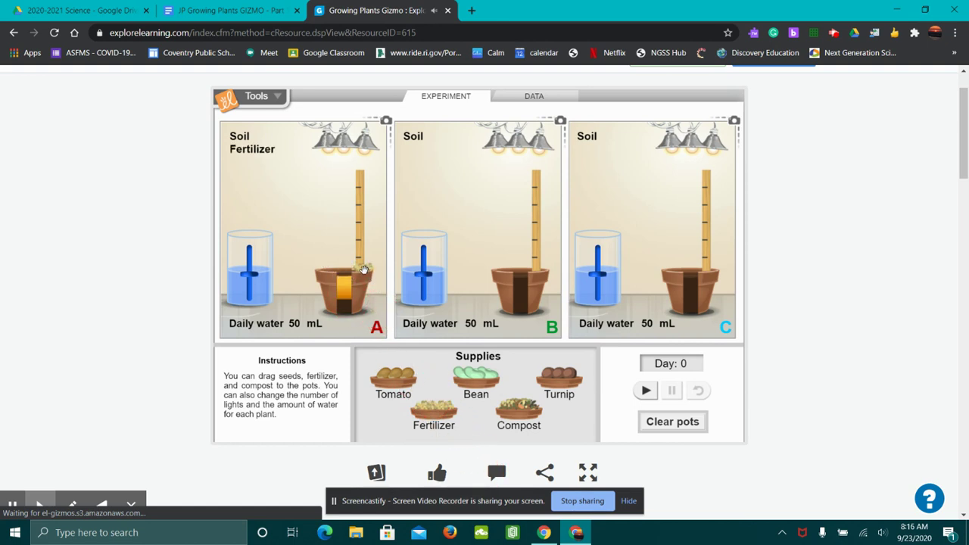
left_click_drag(359, 268, 487, 417)
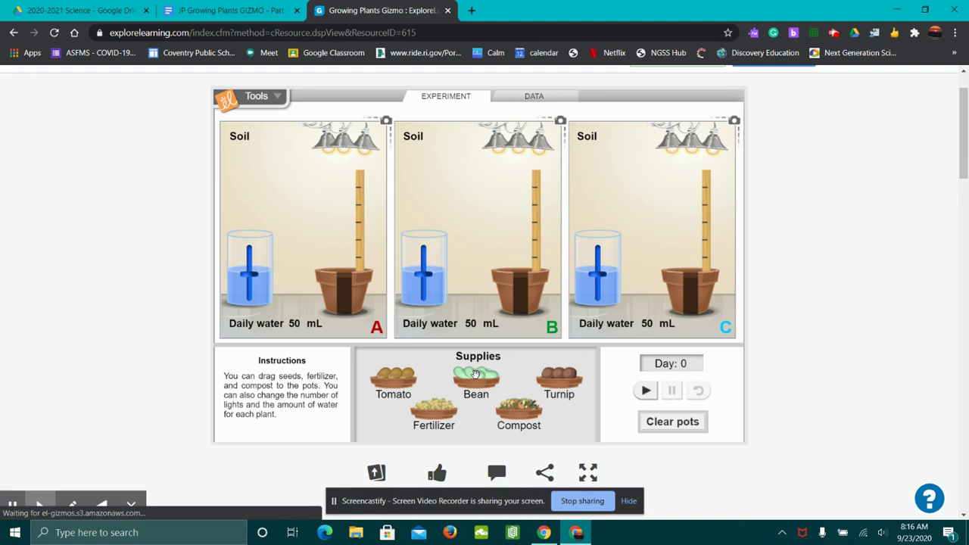
Step: Plant a bean seed in each of pots A, B and C
left_click(538, 436)
left_click(476, 376)
left_click_drag(416, 317, 359, 303)
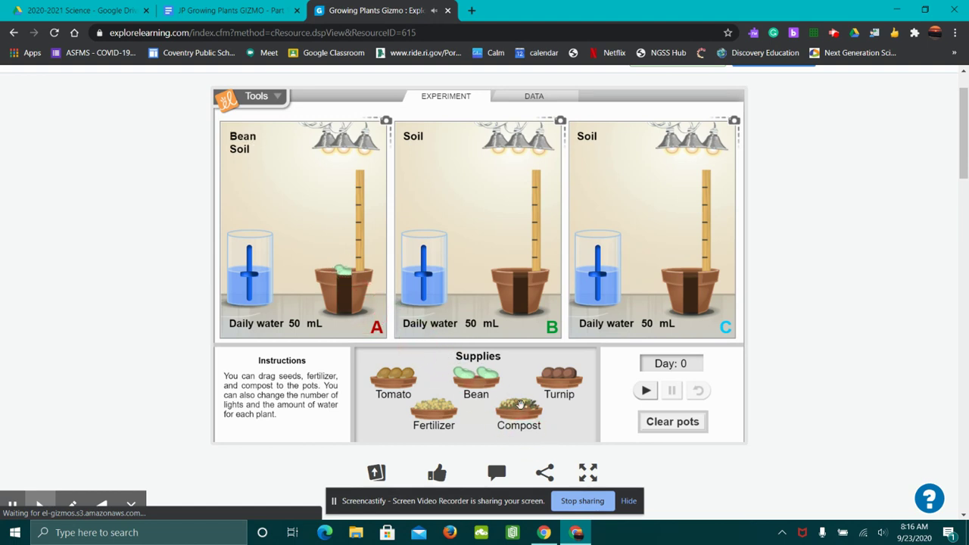
left_click_drag(486, 379, 583, 310)
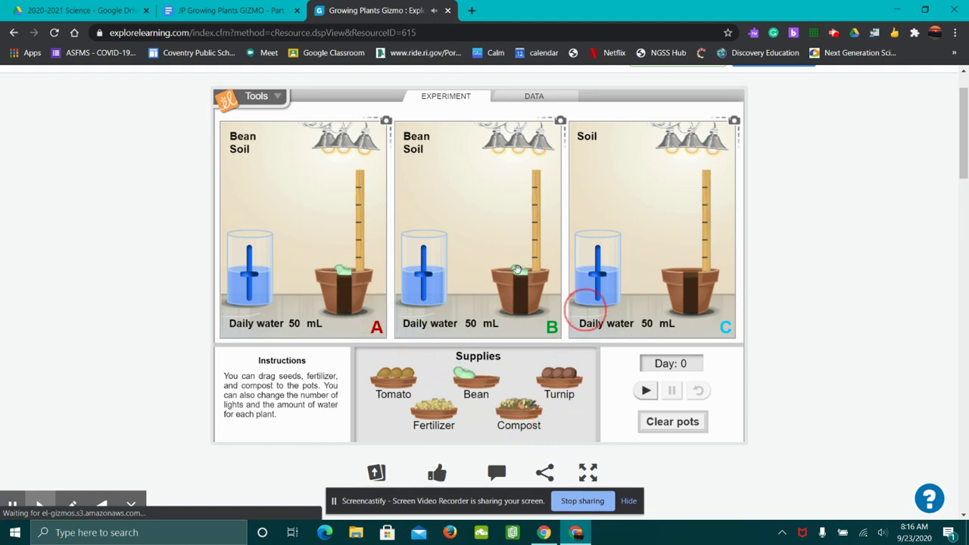
left_click_drag(469, 364, 695, 279)
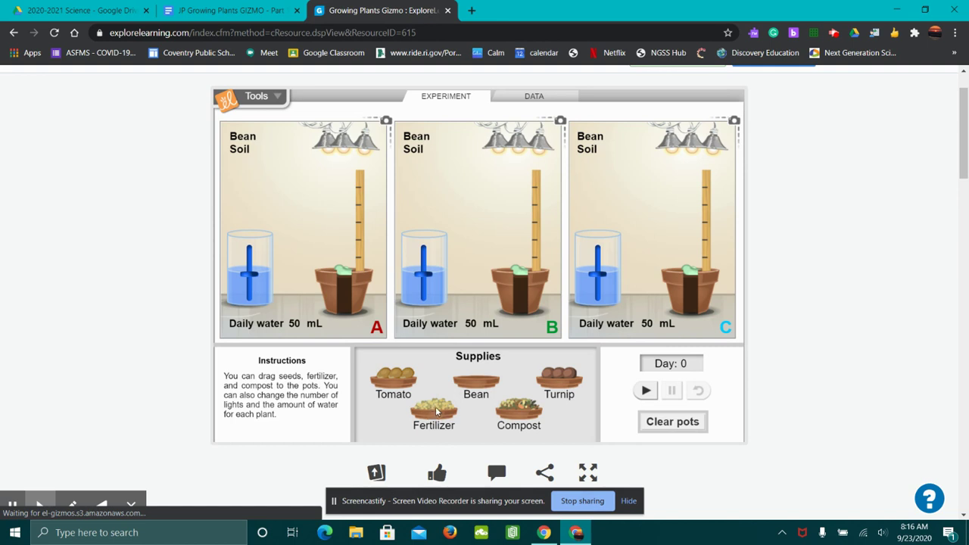
Step: Add fertilizer to pot B and compost to pot C, then grow the plants
left_click_drag(457, 392, 523, 303)
left_click_drag(431, 409, 520, 279)
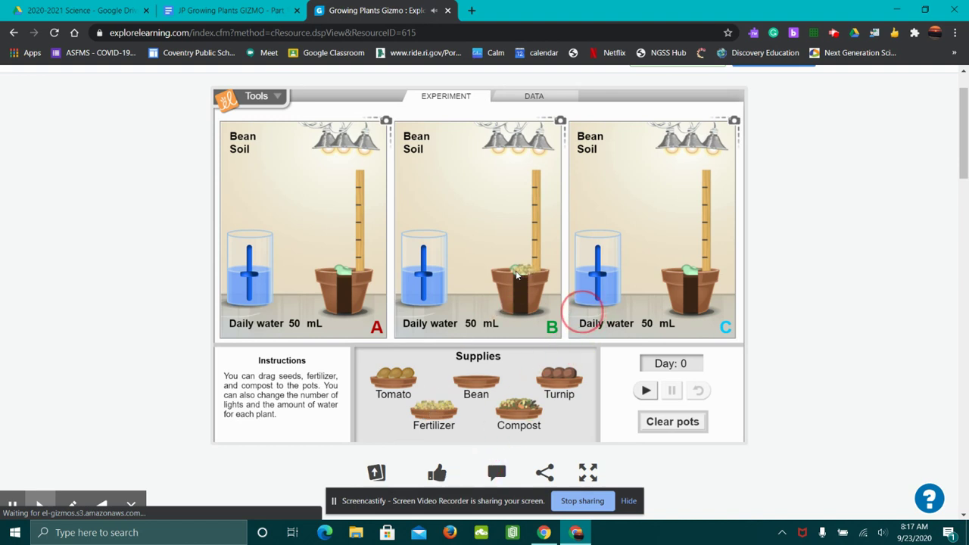
left_click_drag(518, 405, 689, 281)
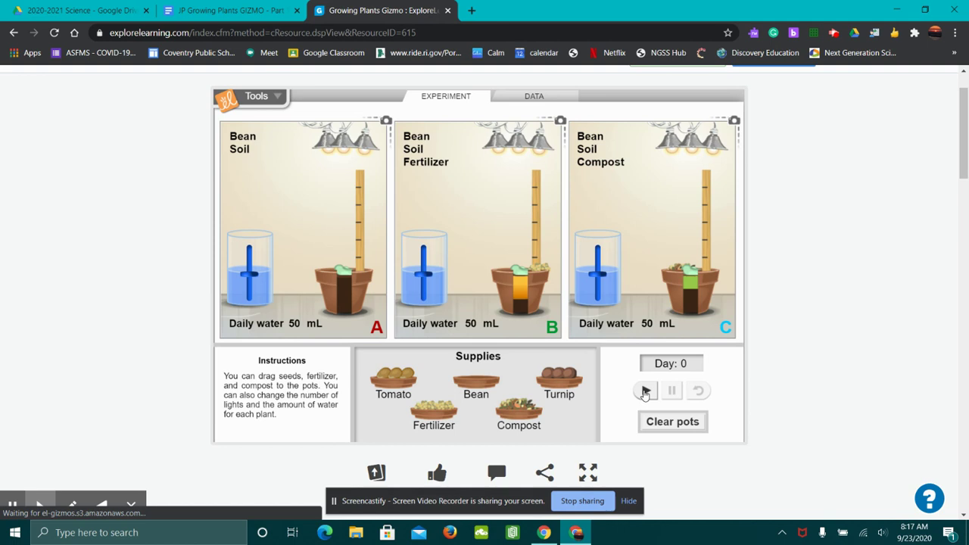
left_click(646, 392)
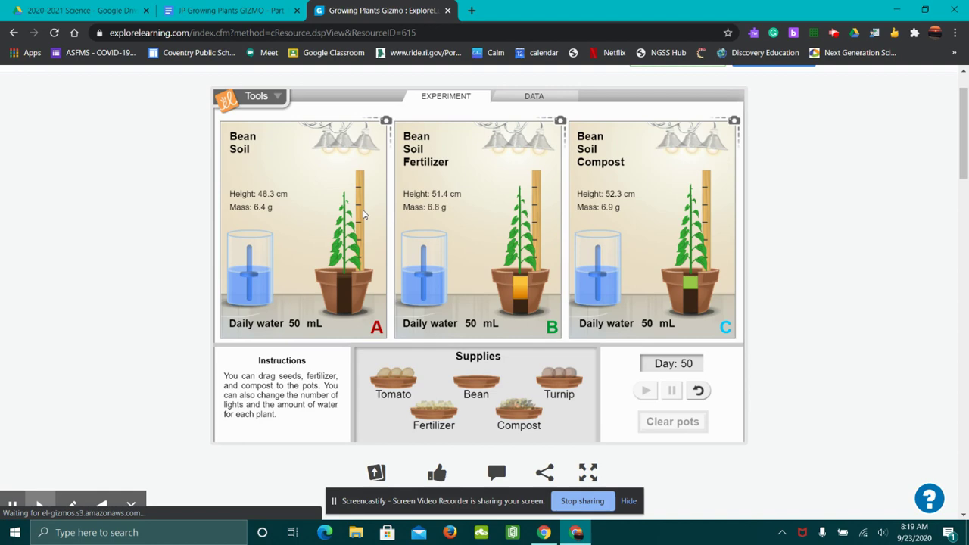
Step: Scroll the worksheet to Activity A's instructions and place the cursor in the prediction answer box
left_click(237, 10)
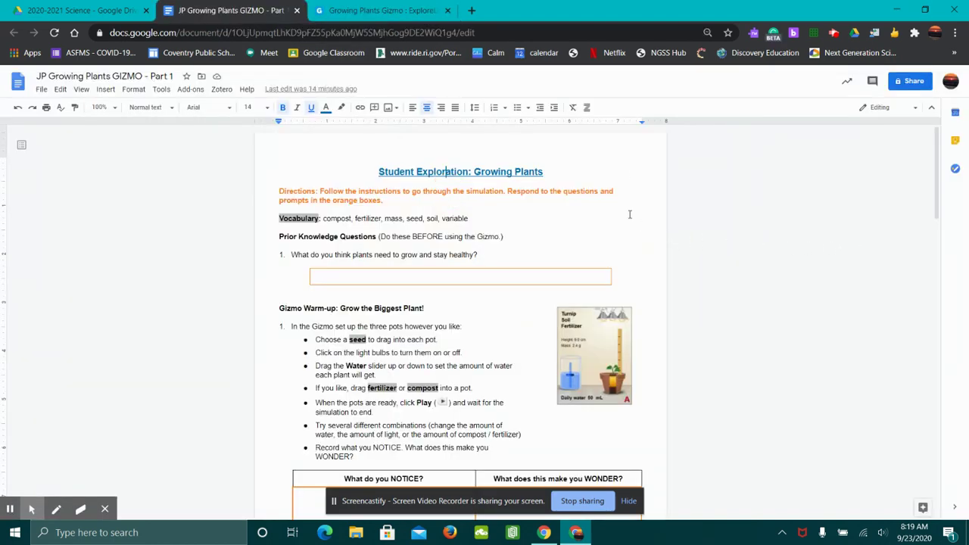
scroll(632, 220, "down", 3)
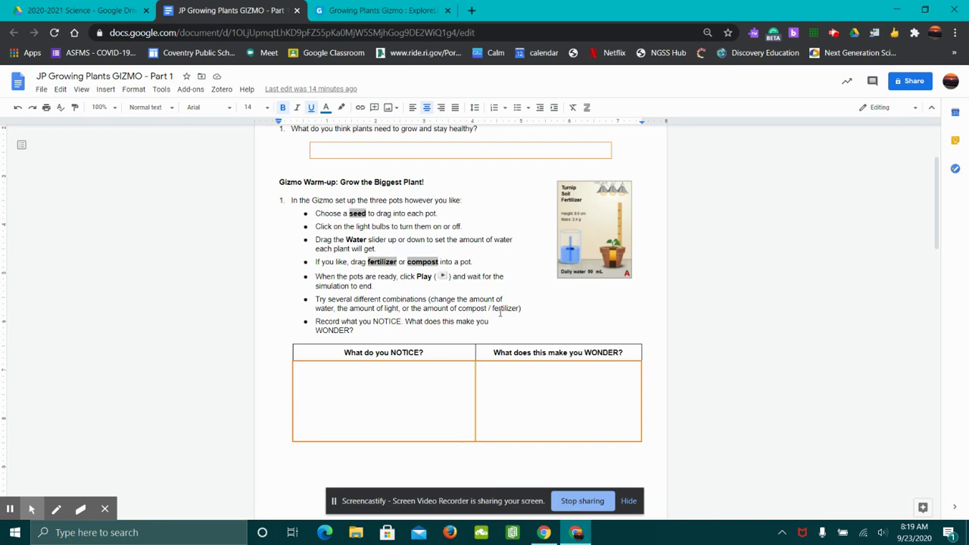
scroll(495, 312, "down", 5)
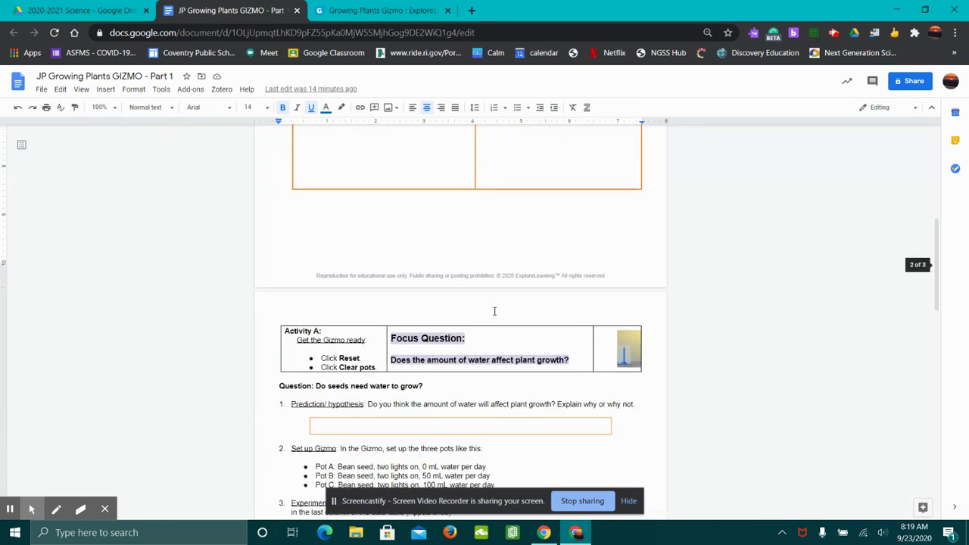
scroll(494, 313, "down", 1)
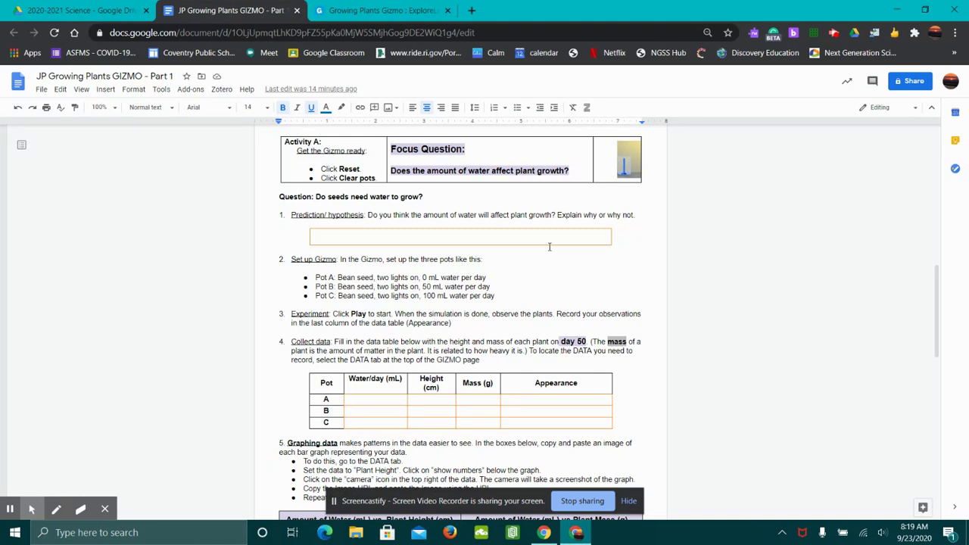
left_click(325, 237)
Step: Reset the Gizmo, clear the pots, and set daily water to 0 mL for A and 100 mL for C
left_click(372, 10)
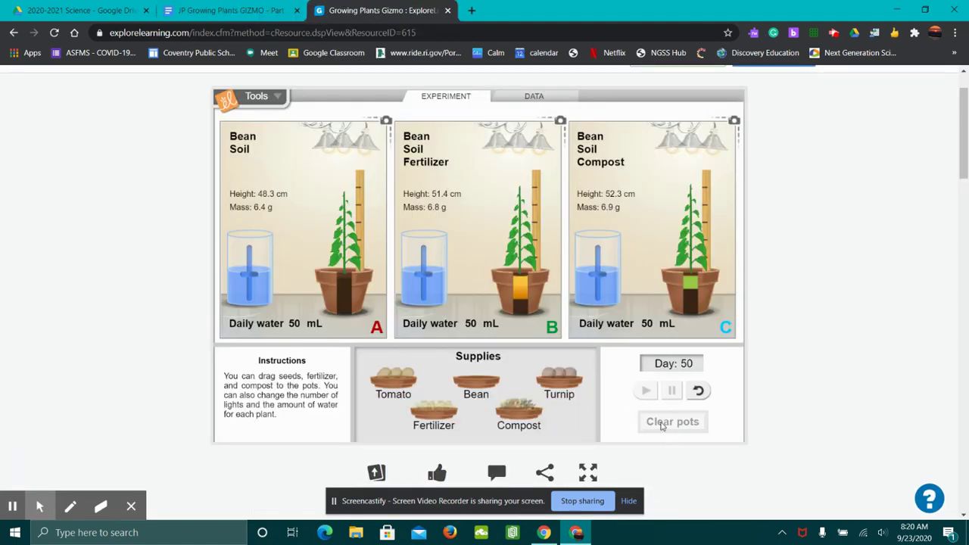
left_click(698, 390)
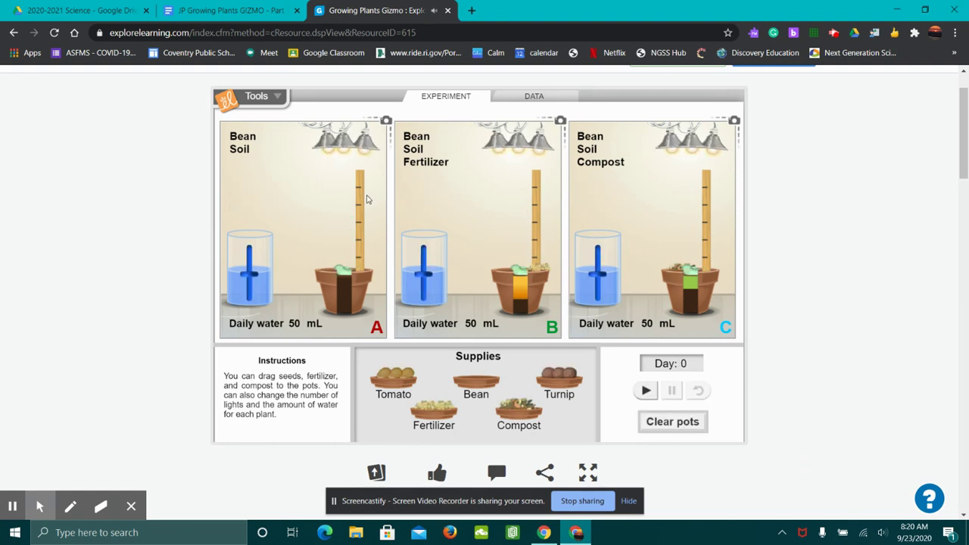
left_click(674, 423)
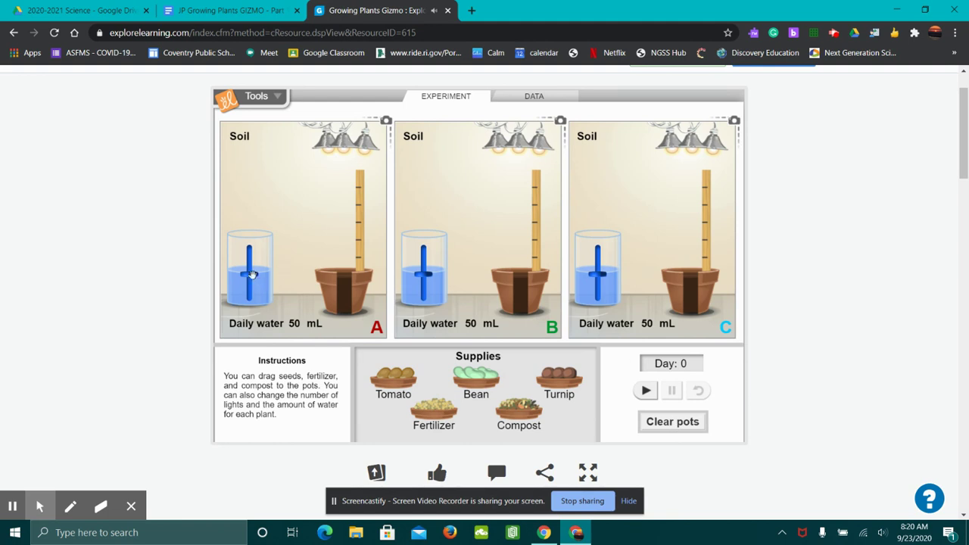
left_click_drag(252, 274, 252, 310)
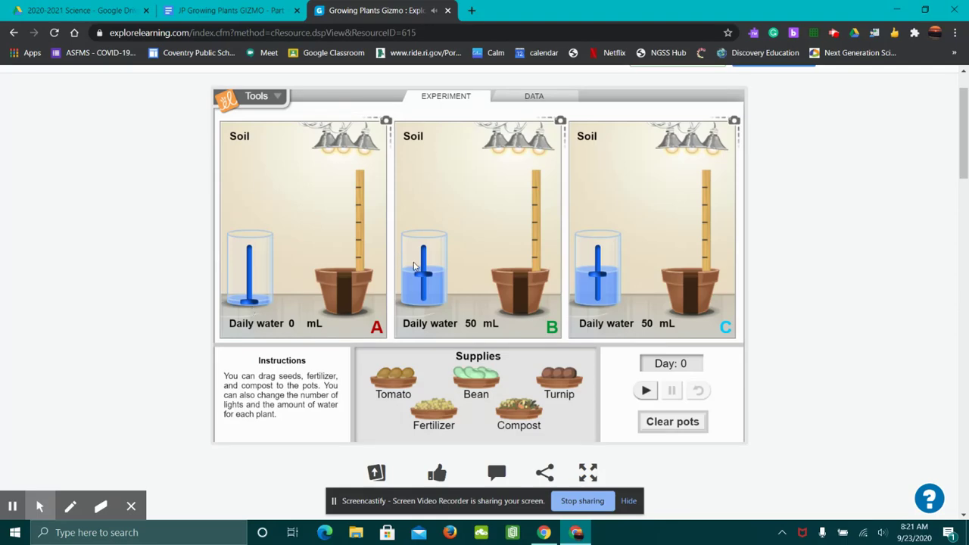
left_click(237, 11)
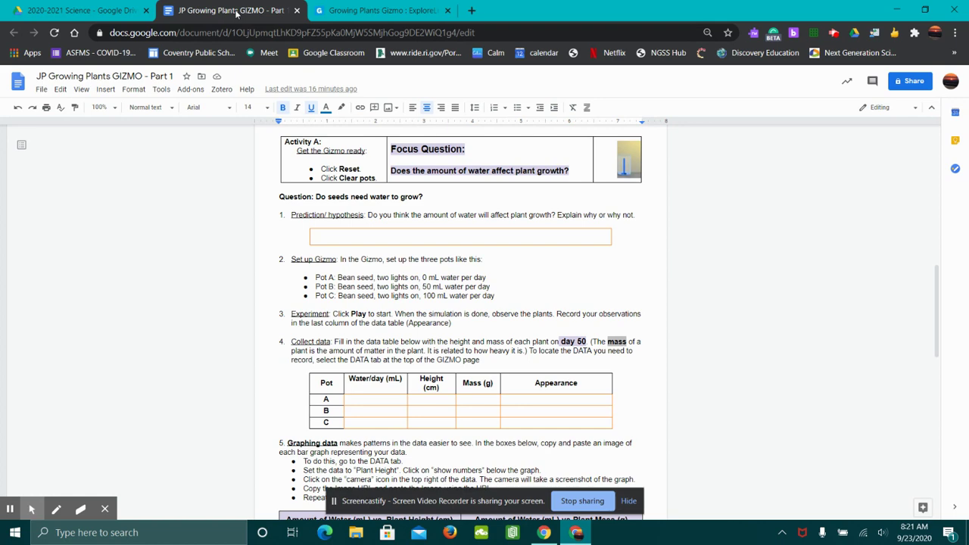
left_click(382, 11)
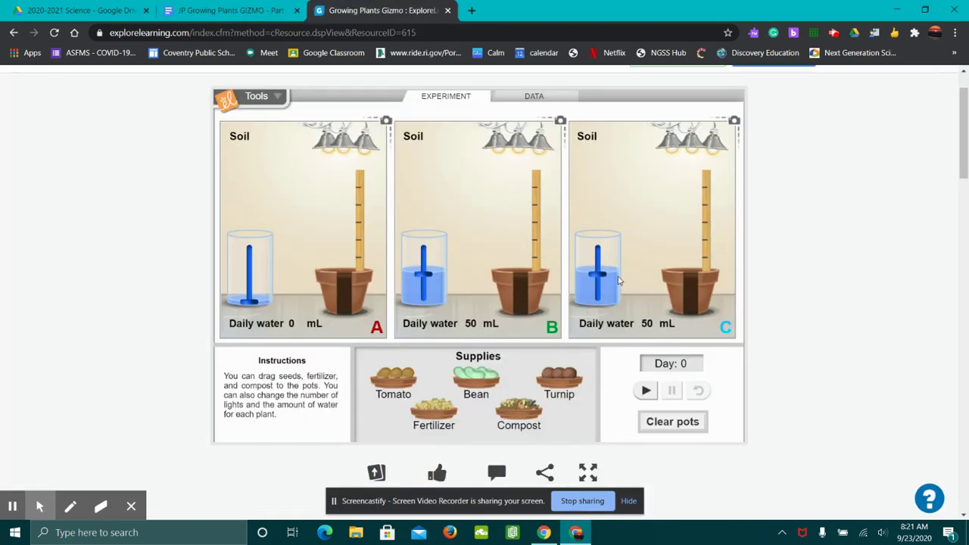
left_click_drag(598, 274, 602, 248)
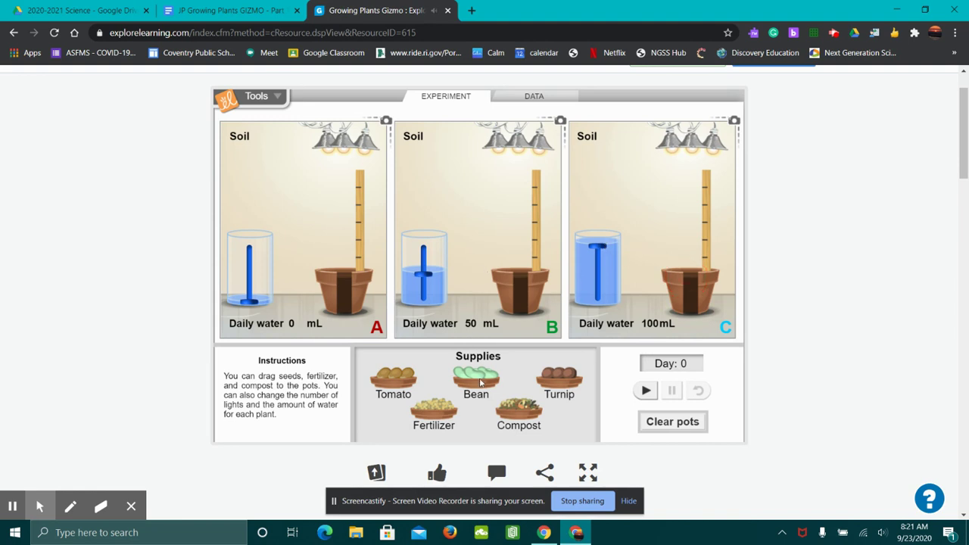
Step: Plant a bean seed in each of pots A, B and C
left_click_drag(474, 374, 372, 321)
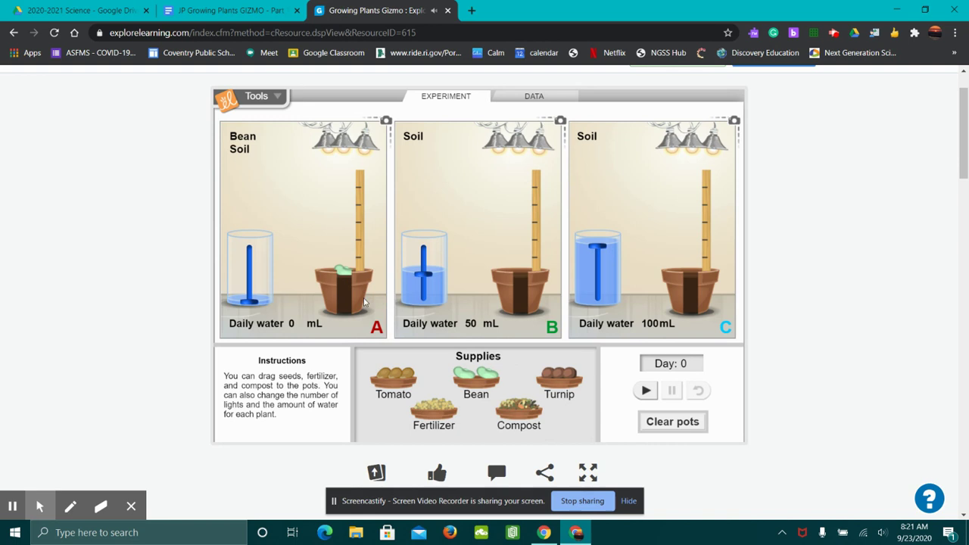
left_click_drag(481, 371, 506, 289)
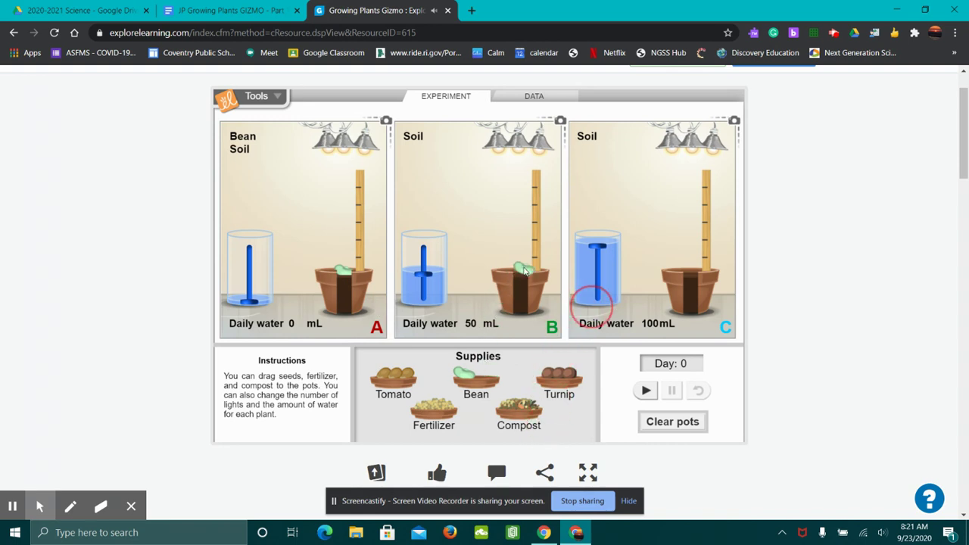
left_click_drag(525, 271, 525, 271)
left_click_drag(466, 372, 689, 271)
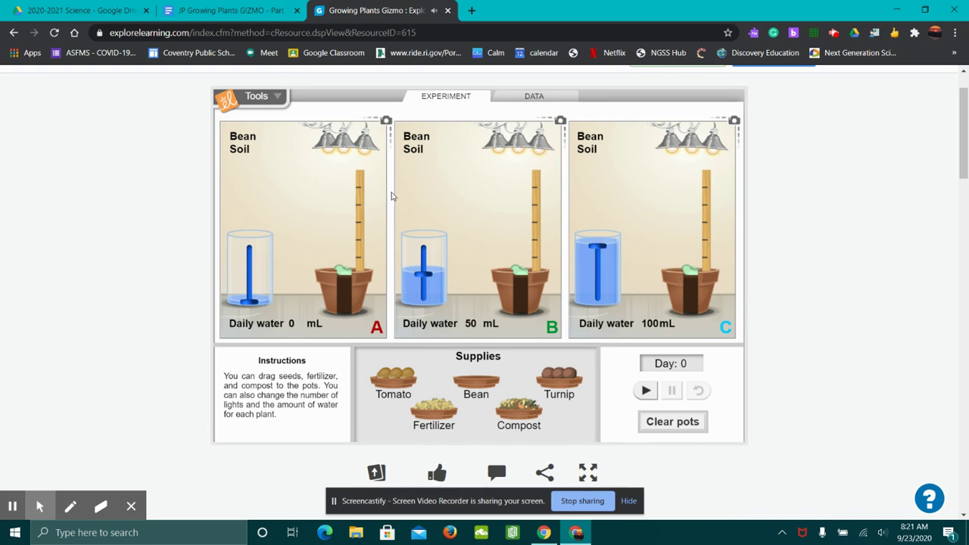
Step: Adjust the lamps over pots A, B and C, switching off one over pot C
left_click(364, 151)
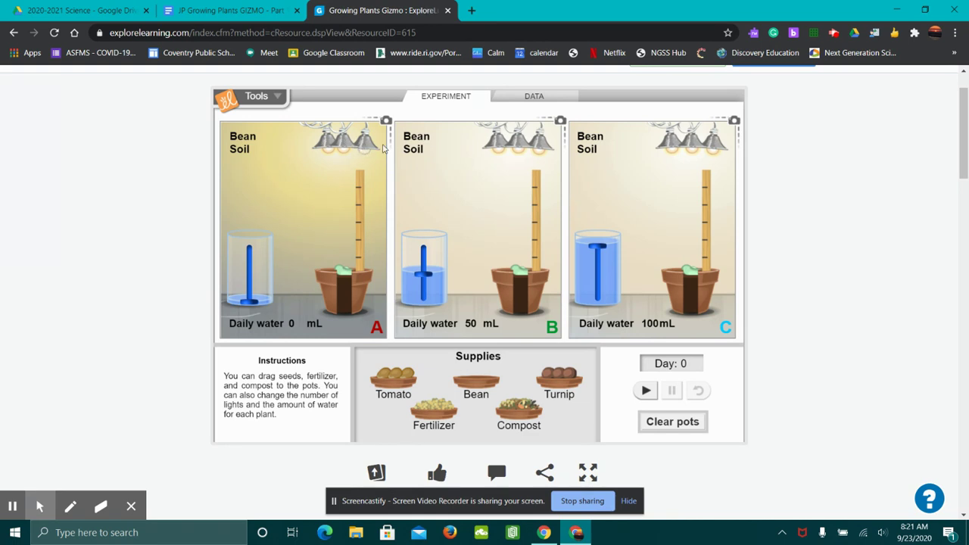
left_click(608, 151)
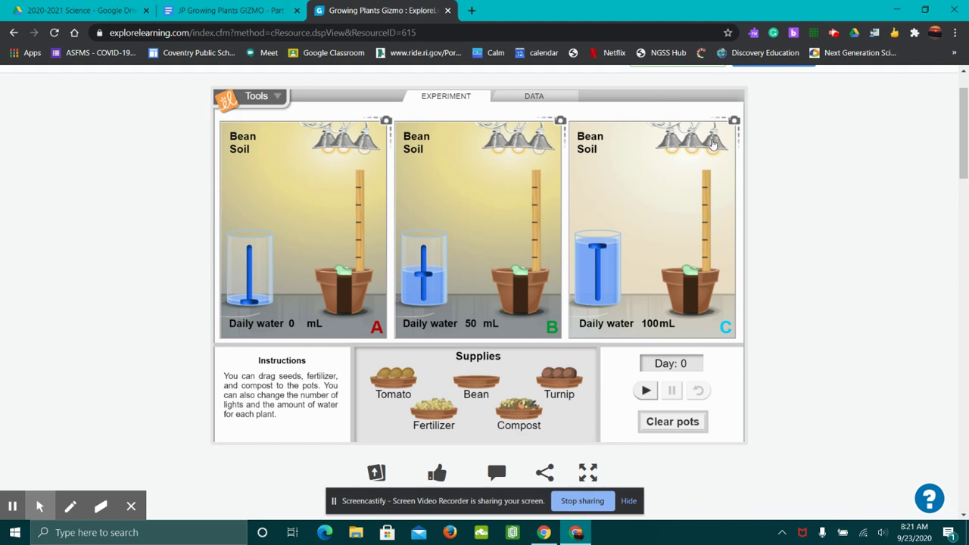
left_click(713, 144)
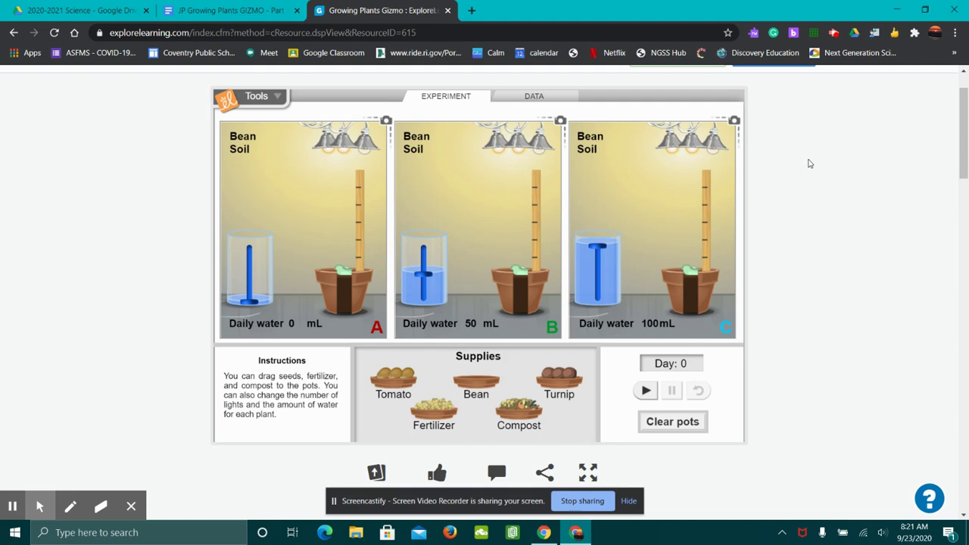
Step: Run the simulation to Day 50, with beans reaching 0.0, 50.6 and 54.0 cm
left_click(240, 17)
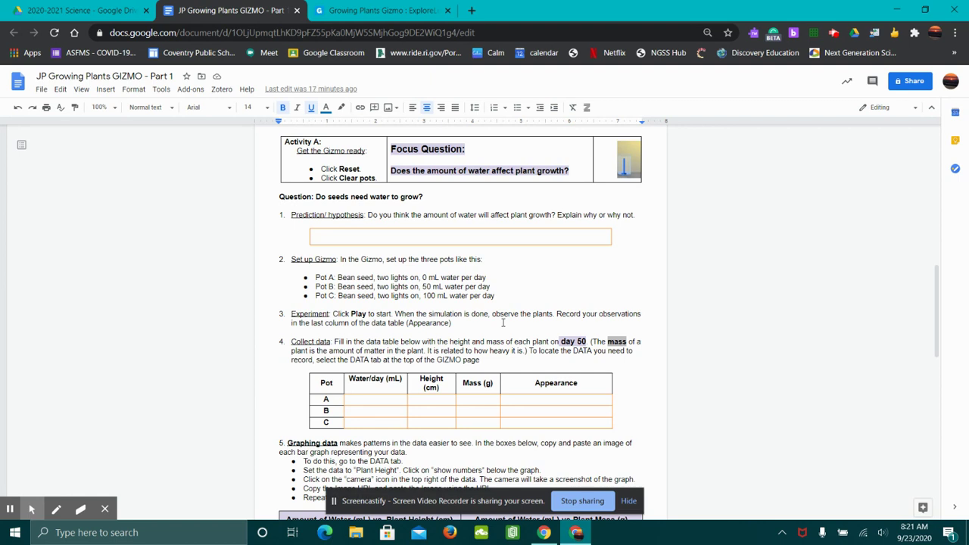
left_click(371, 11)
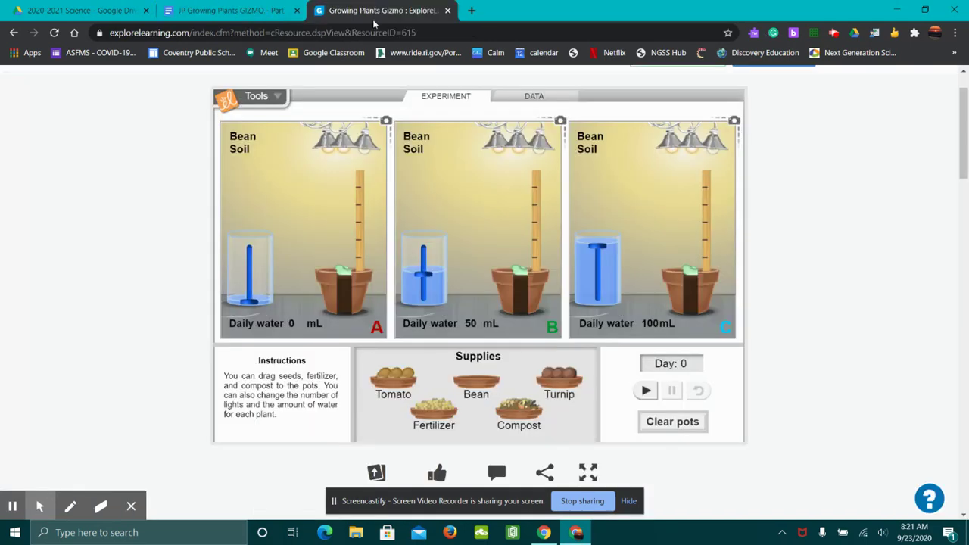
left_click(645, 391)
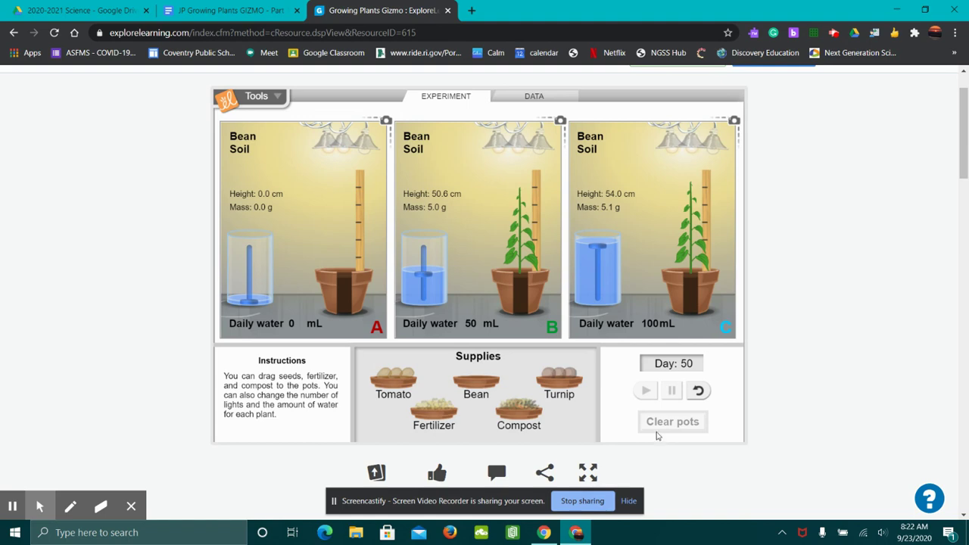
Step: Scroll the worksheet down to the day 50 data table and Graphing data section
left_click(260, 10)
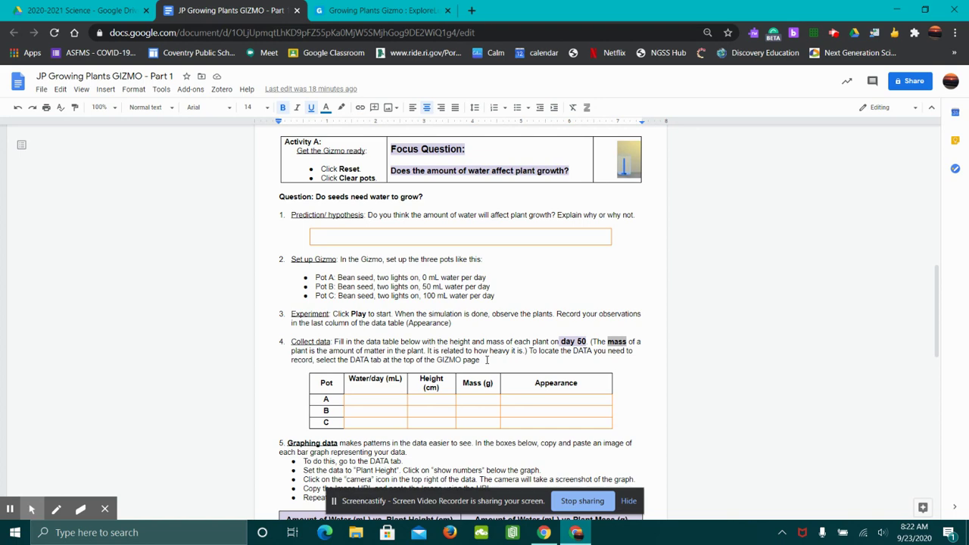
scroll(487, 360, "down", 1)
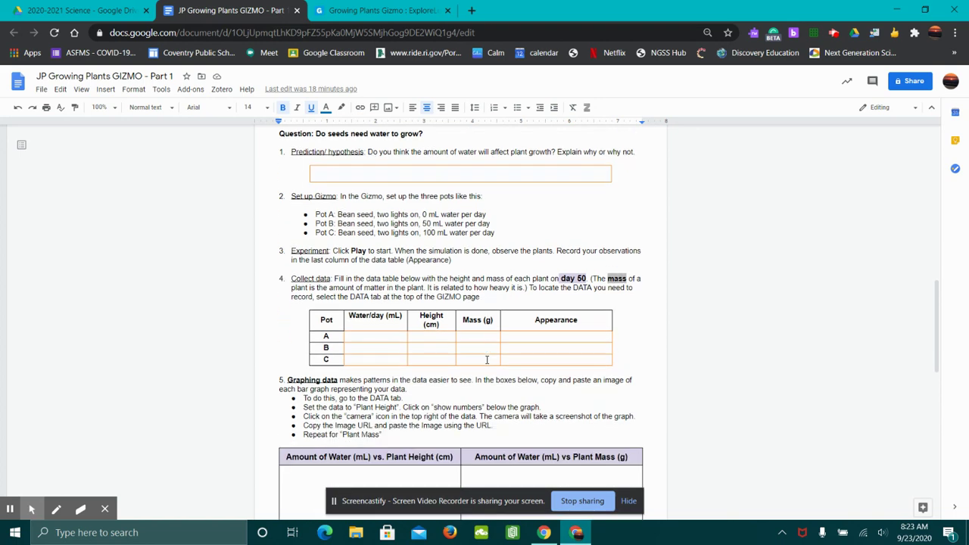
left_click(385, 10)
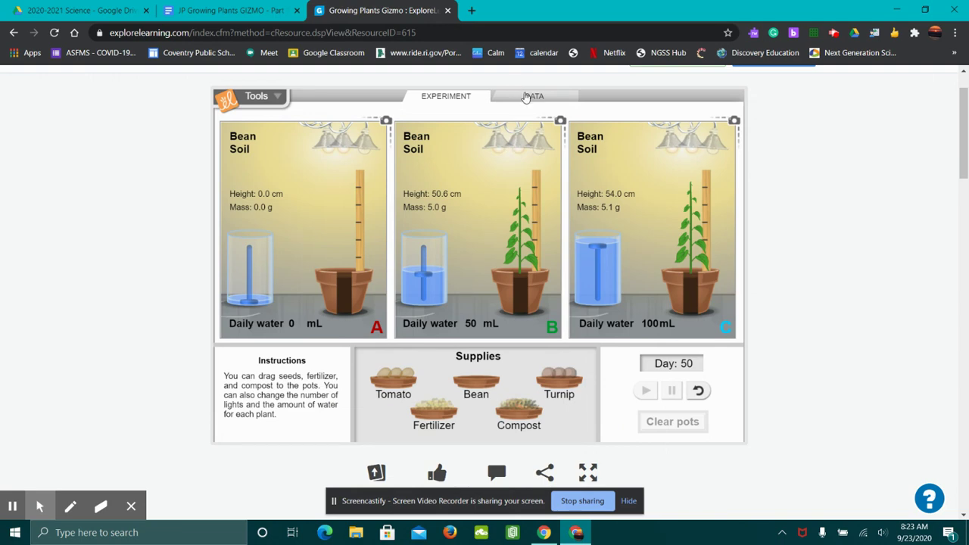
Step: Display the DATA tab's plant height table and Height on Day 50 bar graph
left_click(528, 96)
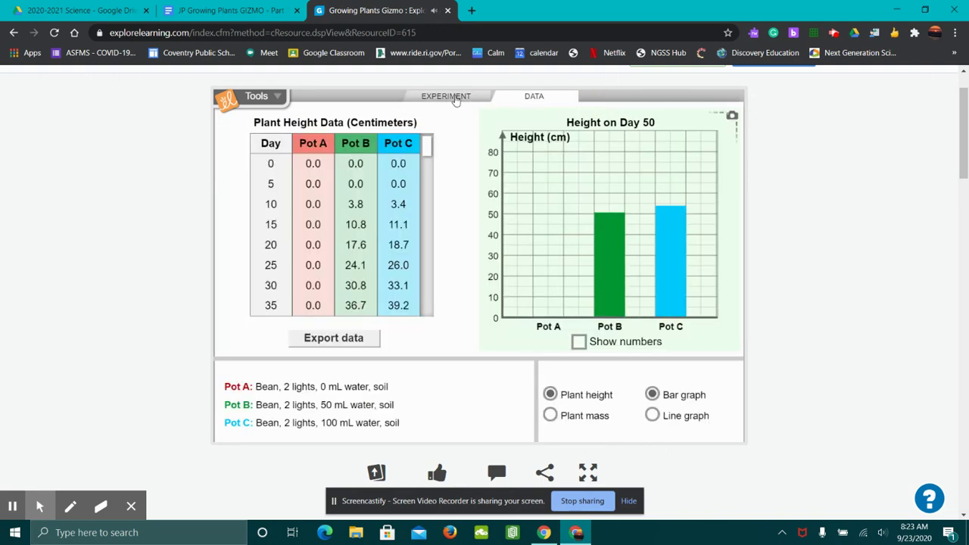
left_click(455, 99)
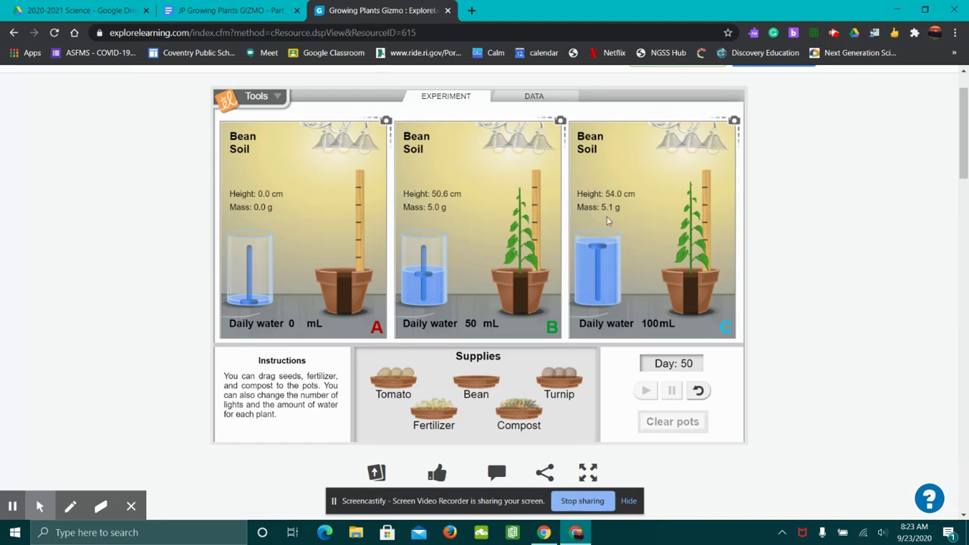
left_click(530, 97)
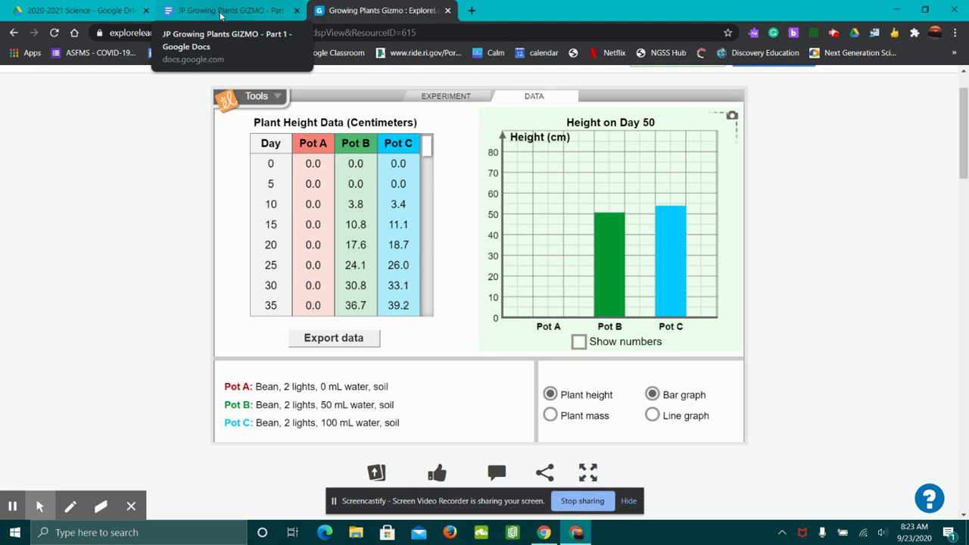
left_click(220, 15)
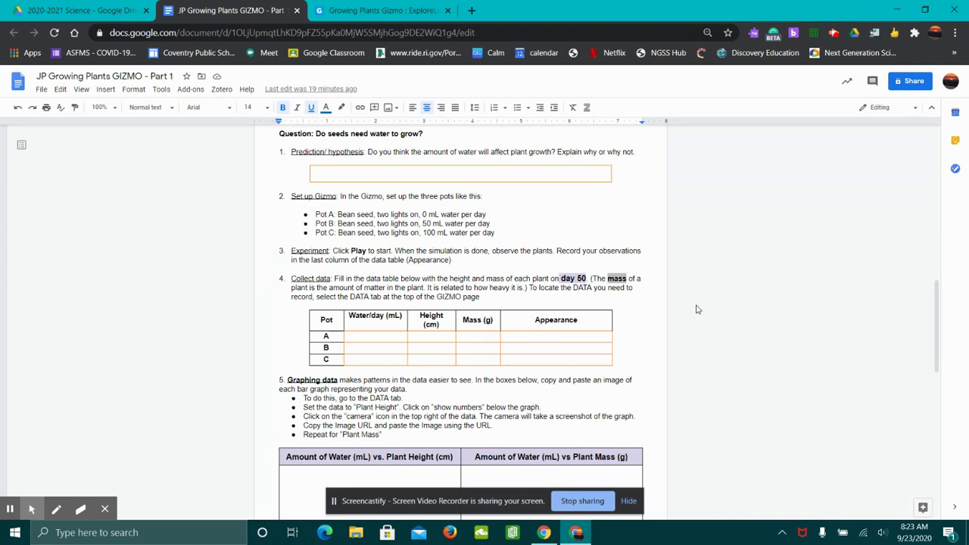
Step: Scroll the worksheet down to the empty Graphing data boxes
scroll(697, 309, "down", 3)
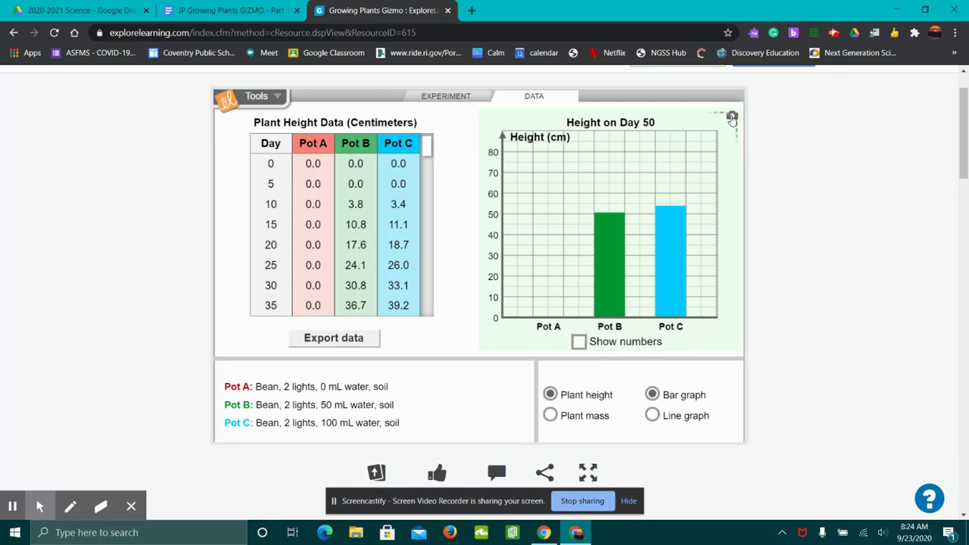
Step: Snapshot the Height on Day 50 bar graph and copy the snapshot's image address
left_click(731, 118)
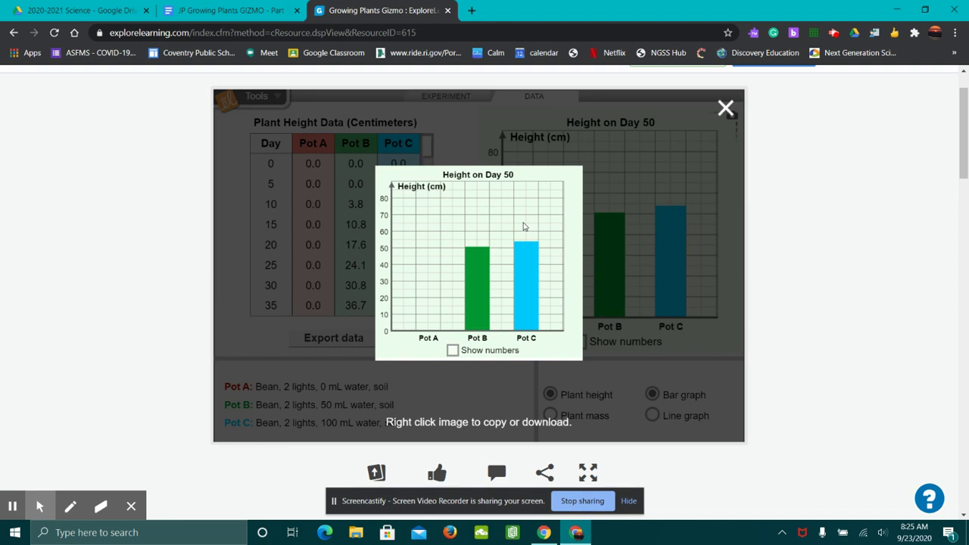
right_click(552, 193)
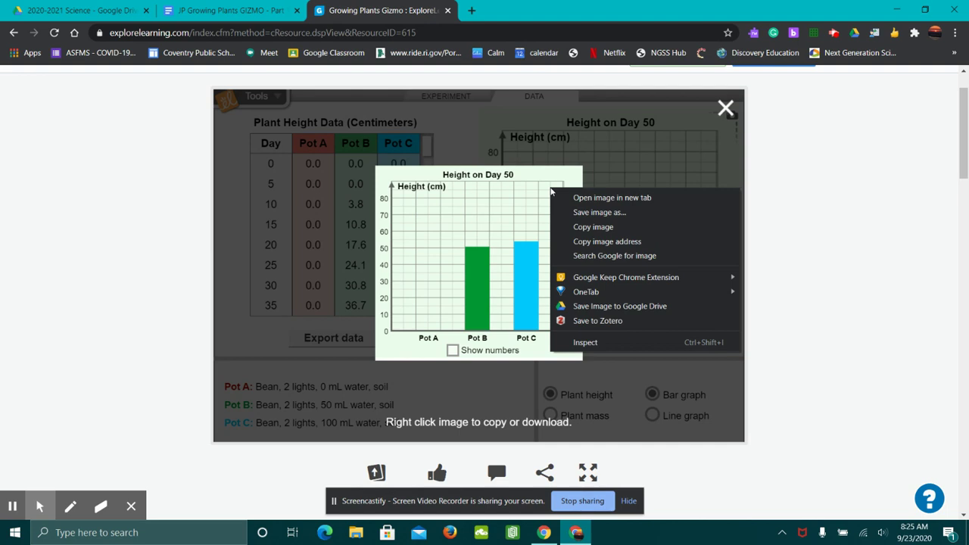
left_click(582, 242)
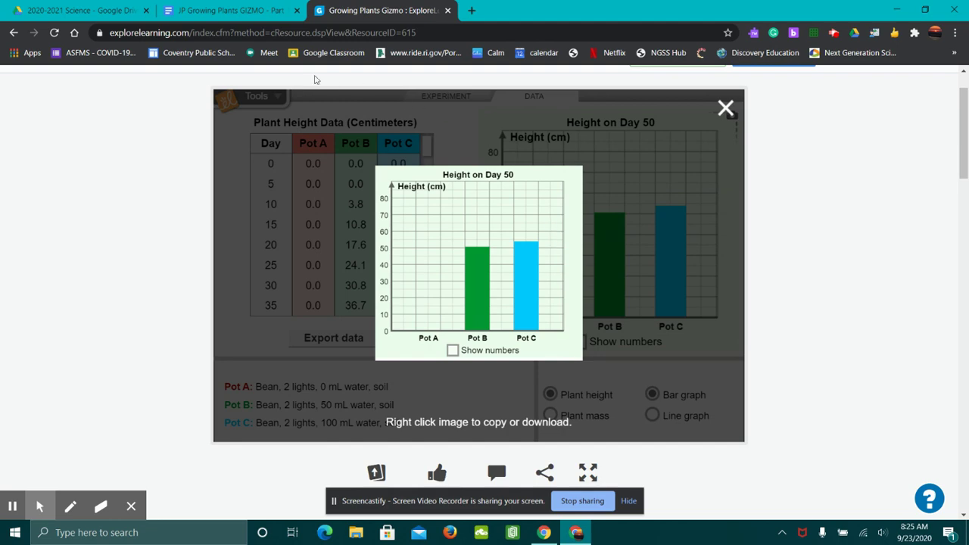
left_click(223, 13)
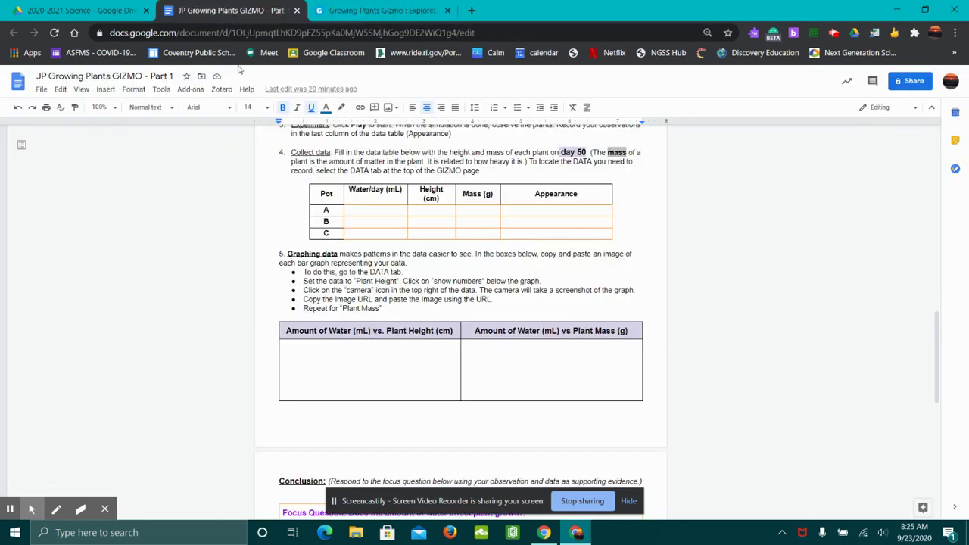
Step: Insert the Height on Day 50 graph from its copied image URL into the Plant Height box
left_click(295, 349)
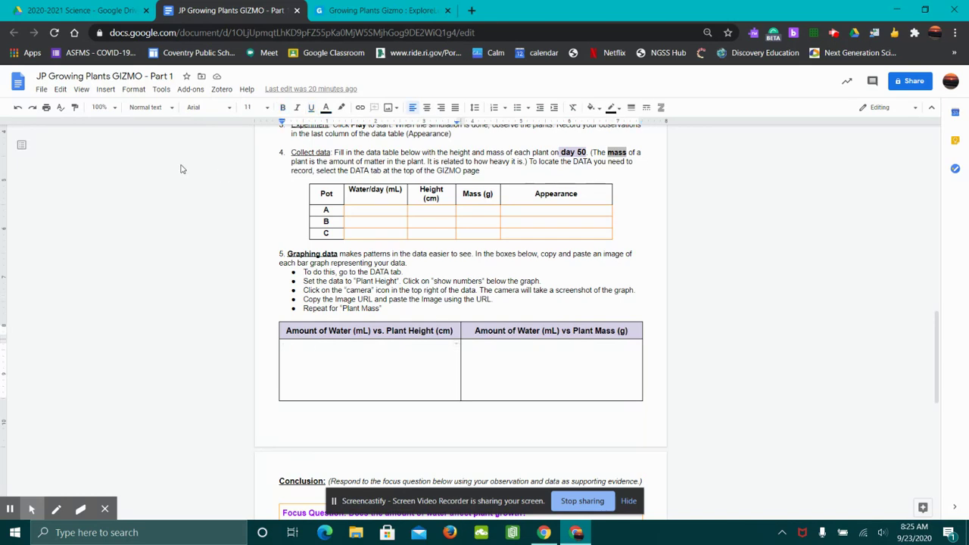
left_click(105, 89)
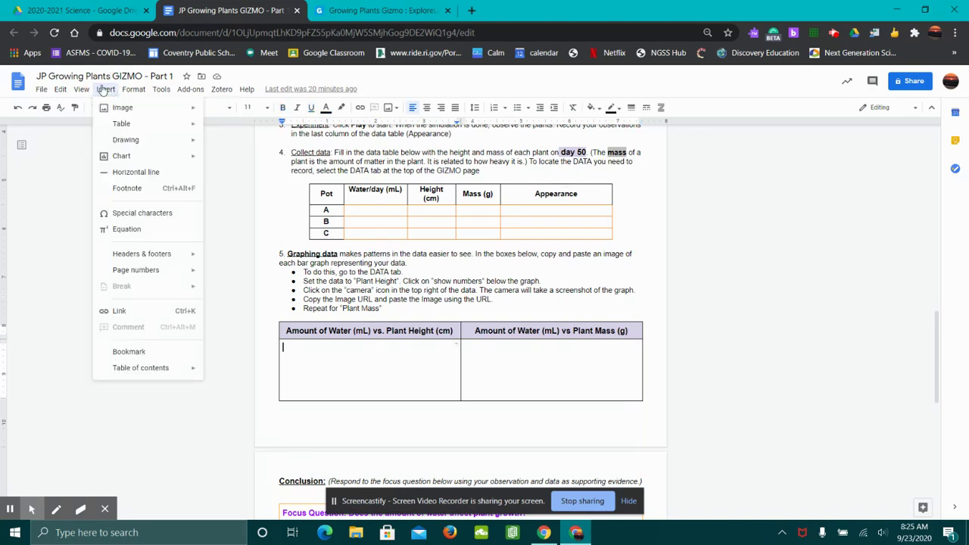
mouse_move(124, 109)
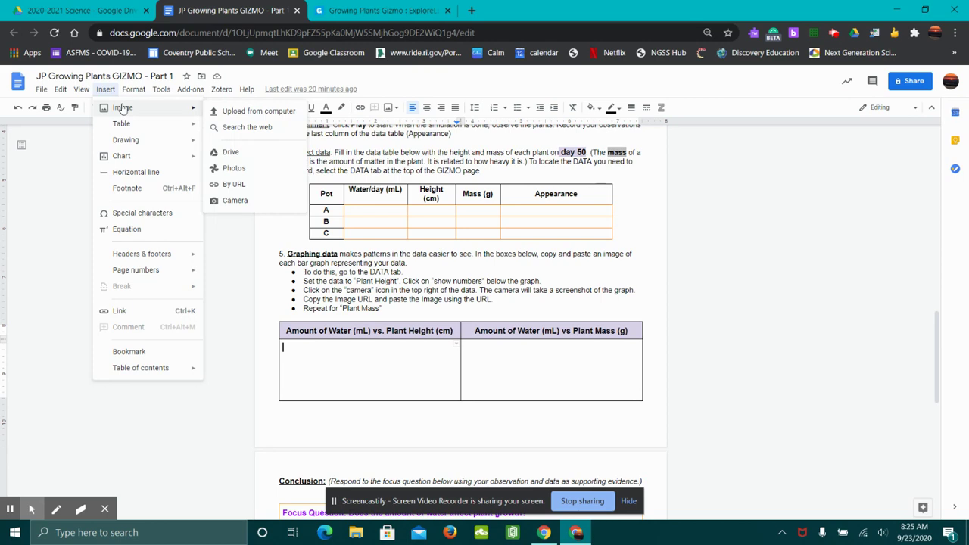
left_click(231, 185)
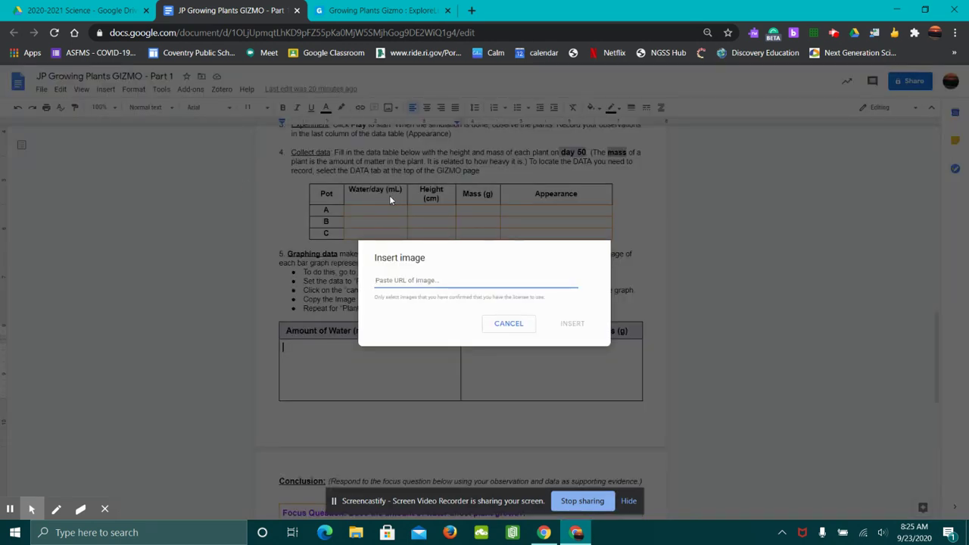
key("ctrl+v")
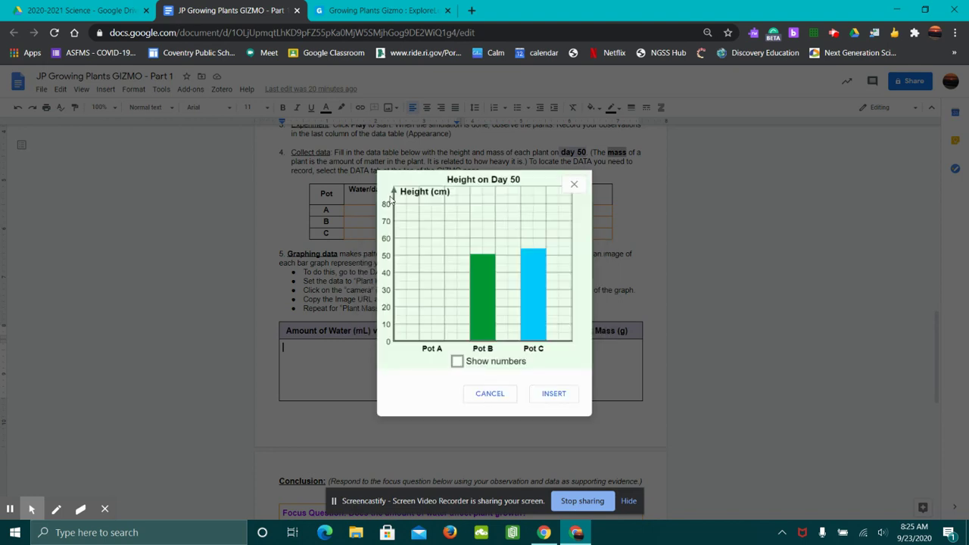
left_click(562, 399)
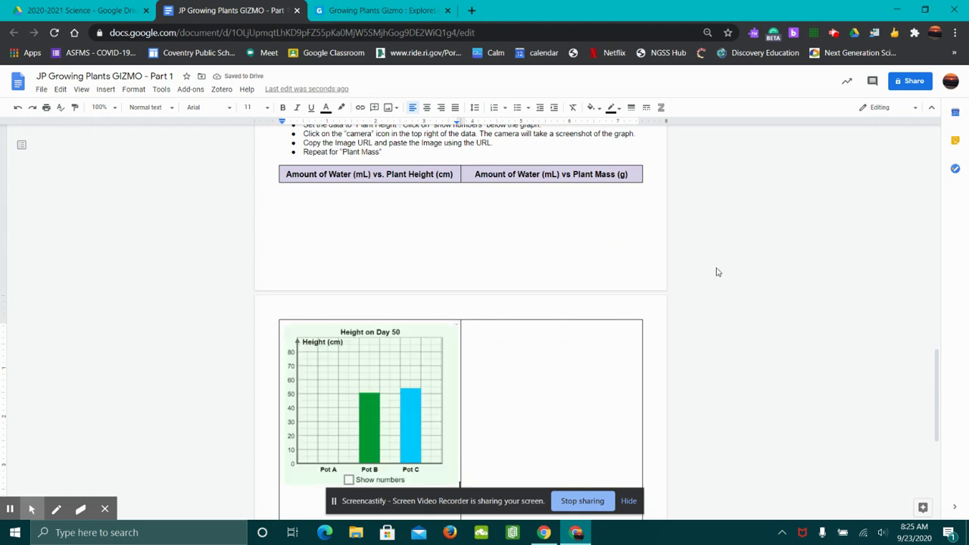
scroll(712, 272, "down", 3)
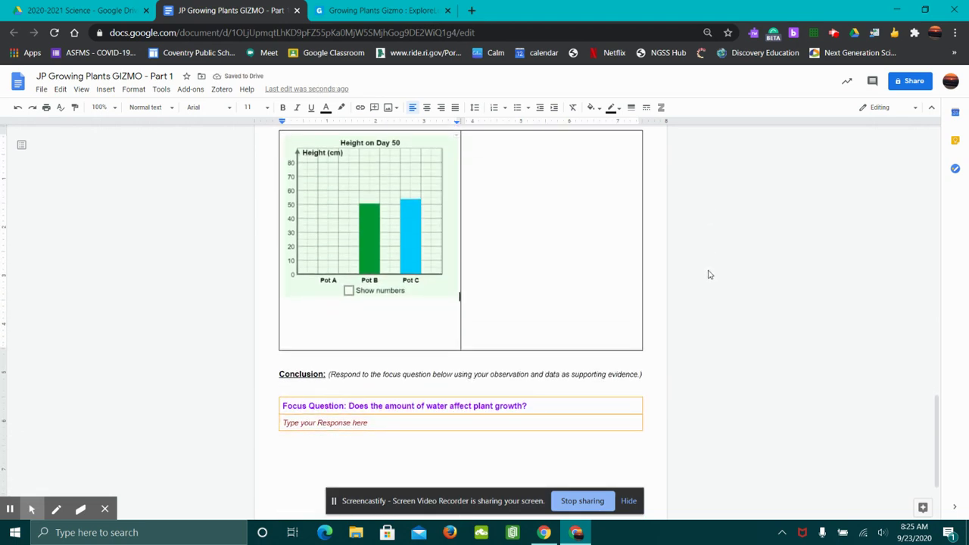
scroll(709, 275, "down", 1)
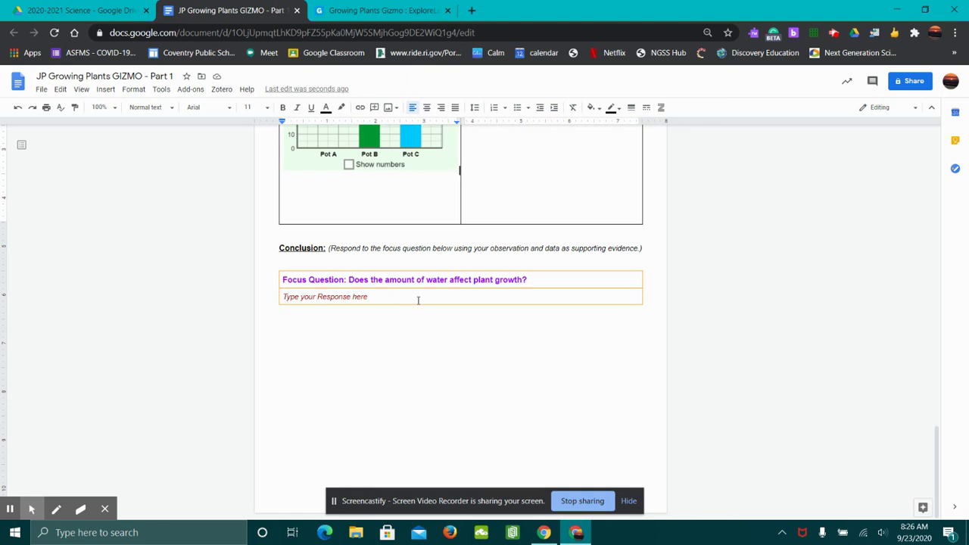
Step: Scroll back up to the Student Exploration: Growing Plants title at the top of the worksheet
scroll(499, 379, "up", 3)
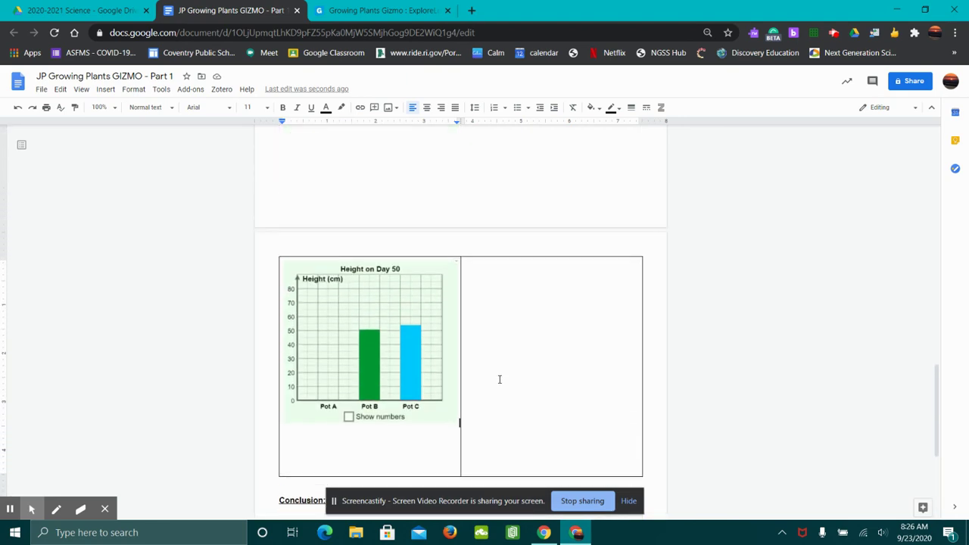
scroll(499, 379, "up", 15)
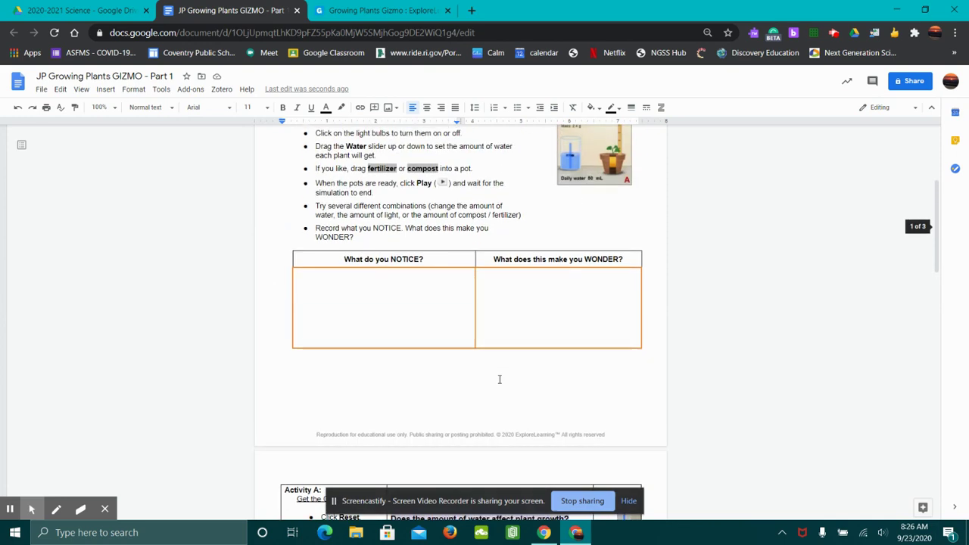
scroll(500, 379, "up", 5)
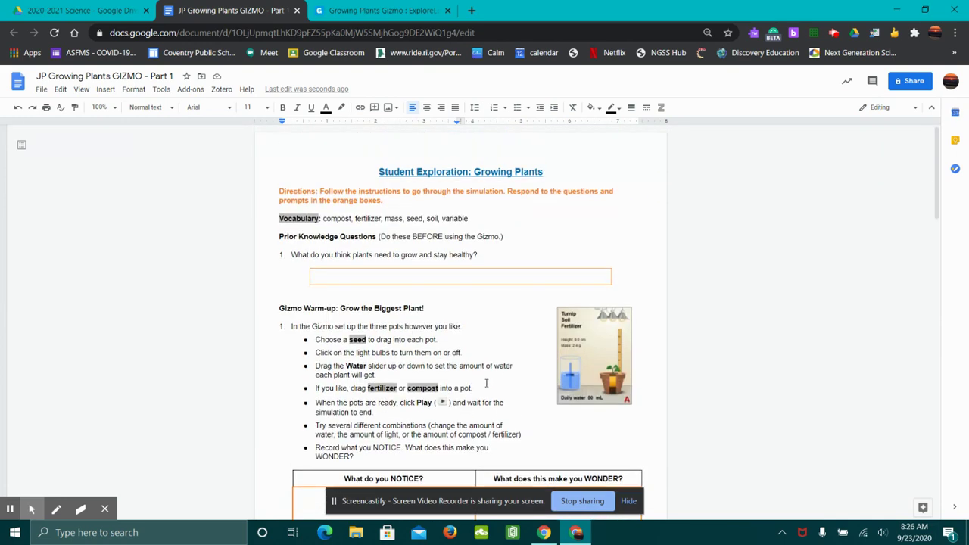